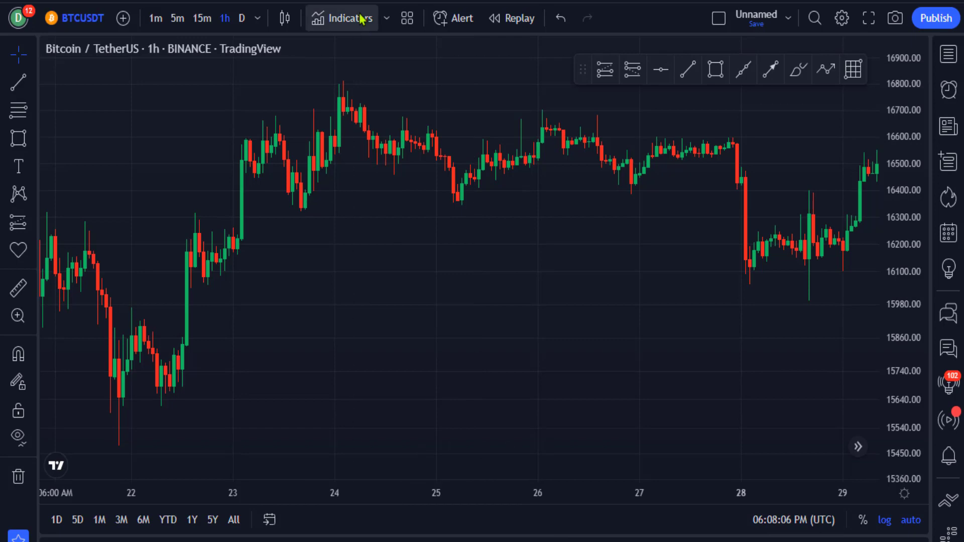
# Add the Donchian Trend Ribbon, STC Indicator - A Better MACD [SHK] and SuperTrend indicators to the chart.
pyautogui.click(344, 18)
pyautogui.write('donchian trend')
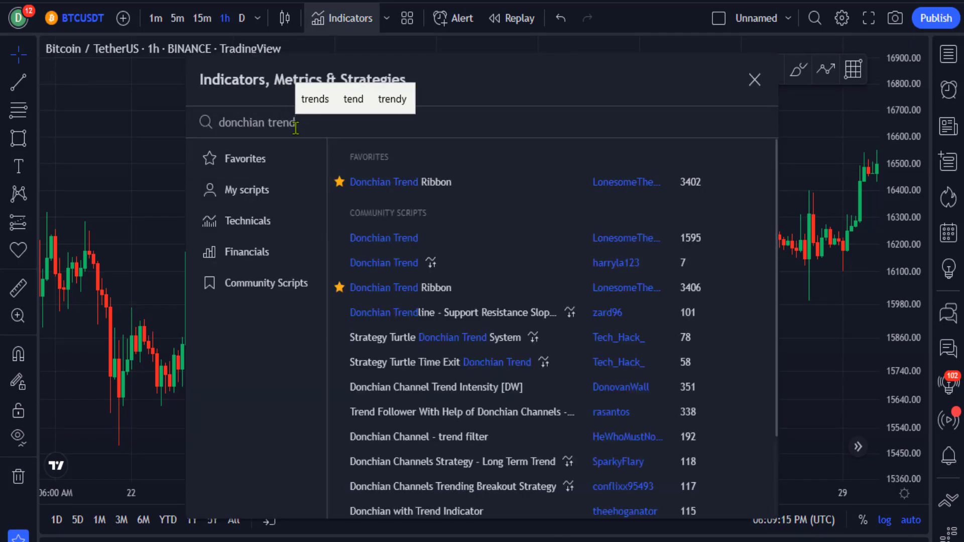
pyautogui.click(509, 188)
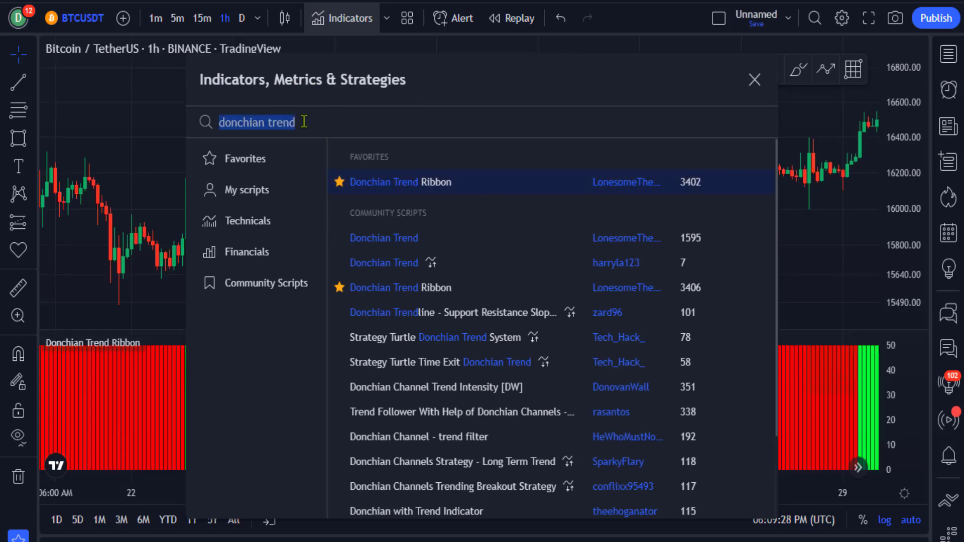
pyautogui.write('stc')
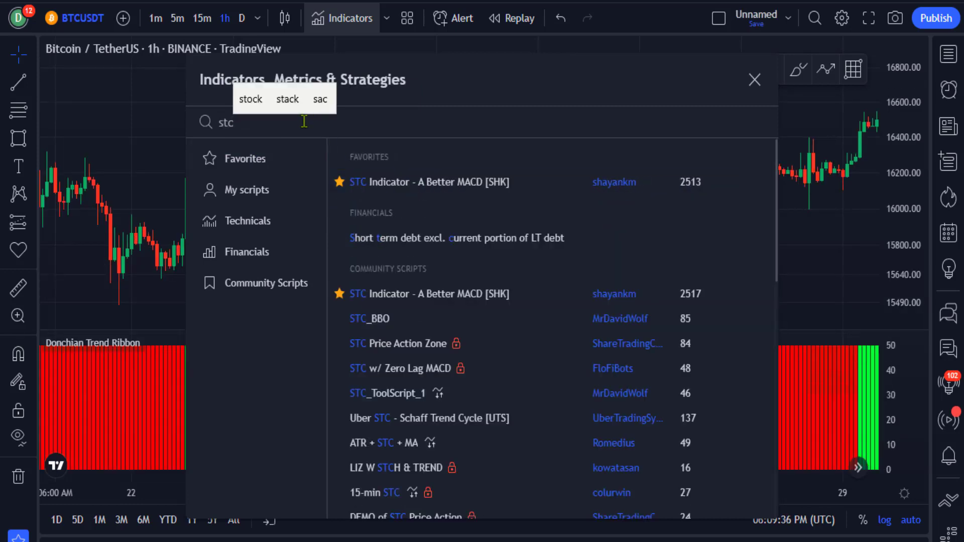
pyautogui.click(545, 183)
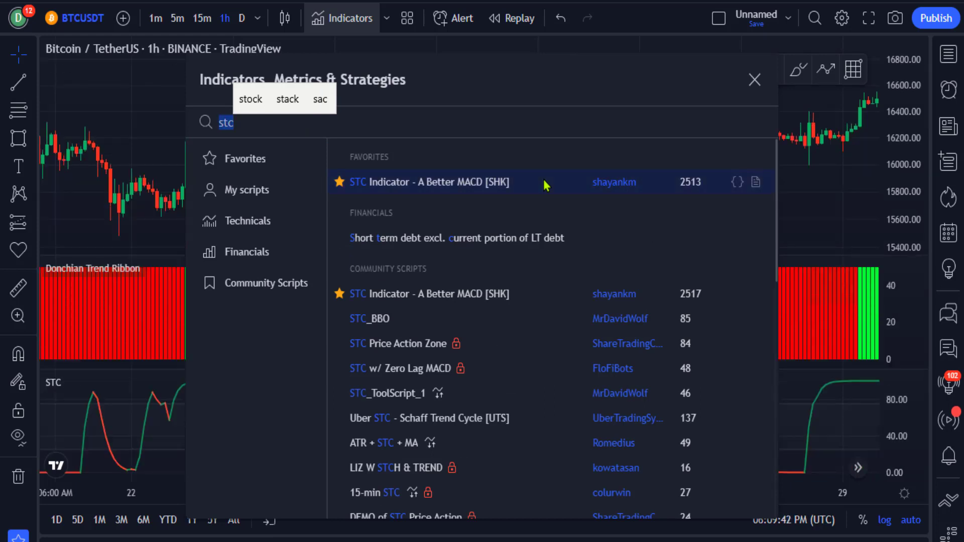
pyautogui.write('supertrend')
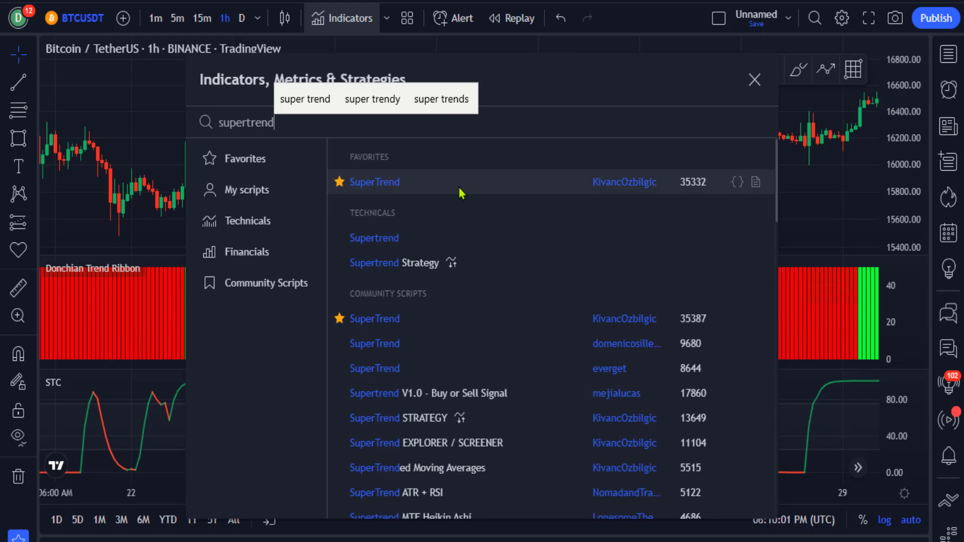
pyautogui.click(460, 190)
pyautogui.click(754, 80)
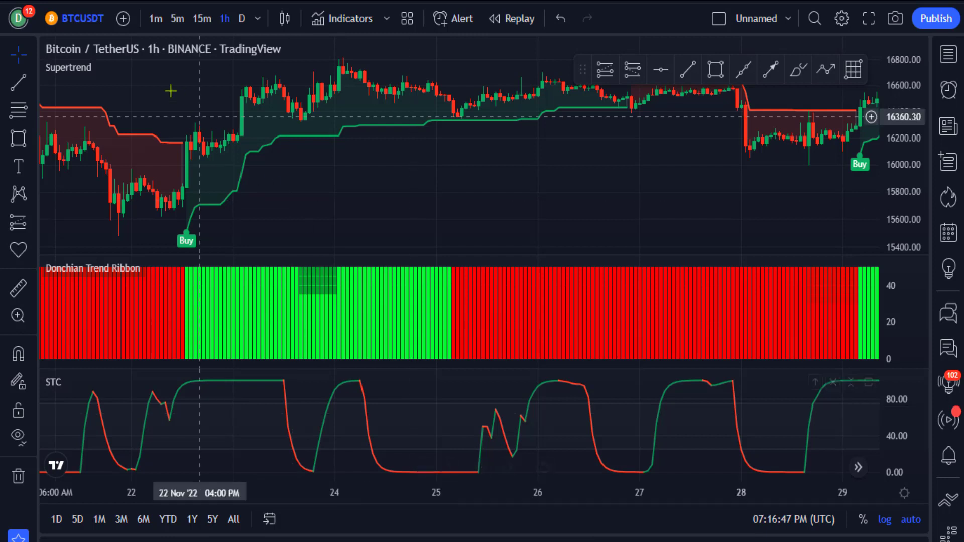
# Hide Supertrend's trend lines, trend-begin markers, blue plot and highlighter fills, keeping only Buy/Sell.
pyautogui.moveTo(82, 74)
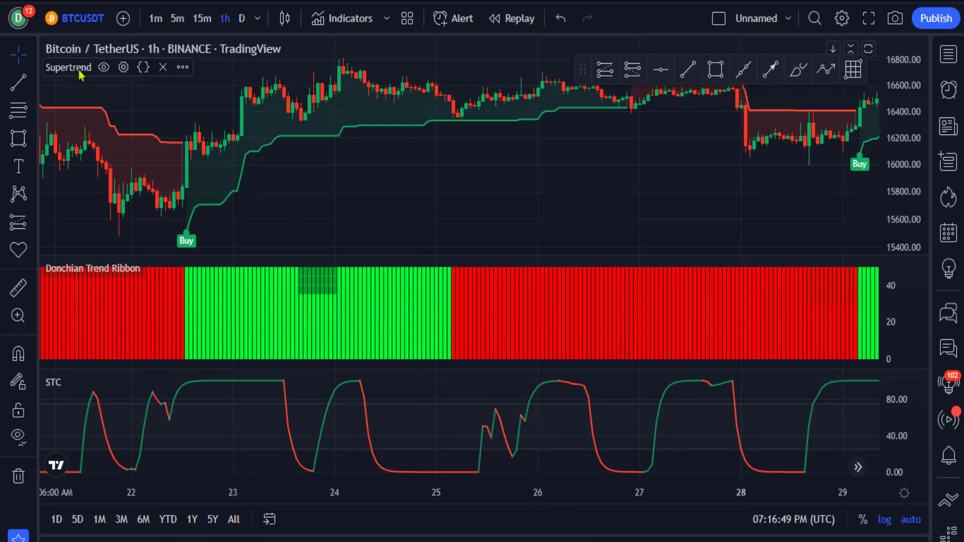
pyautogui.click(122, 69)
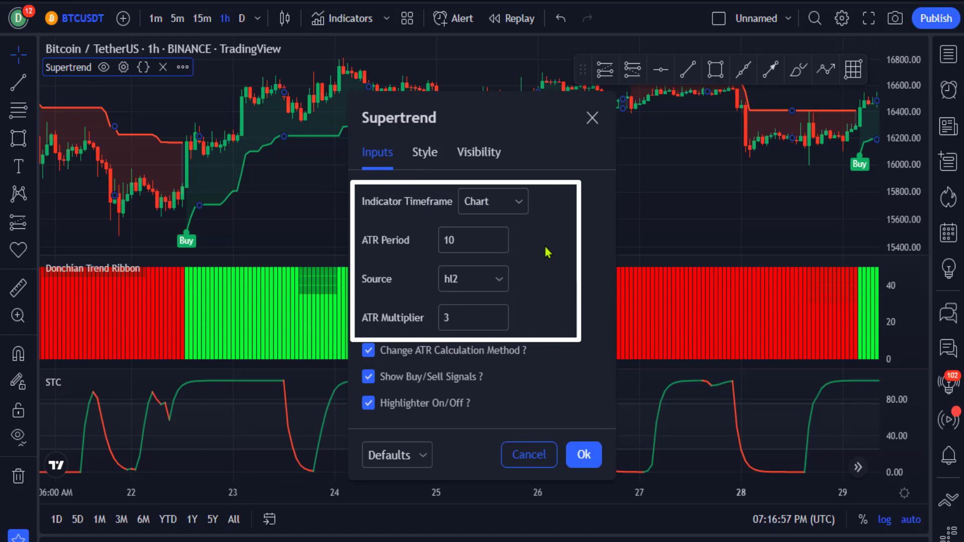
pyautogui.click(431, 154)
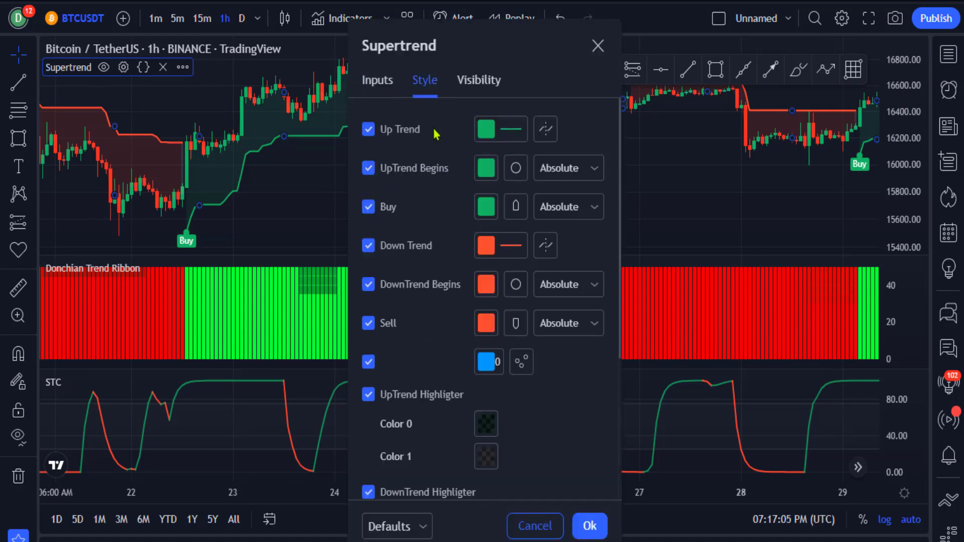
pyautogui.click(368, 129)
pyautogui.click(368, 168)
pyautogui.click(368, 245)
pyautogui.click(369, 284)
pyautogui.click(368, 362)
pyautogui.click(397, 394)
pyautogui.scroll(-3, 406, 402)
pyautogui.click(412, 419)
pyautogui.scroll(3, 419, 411)
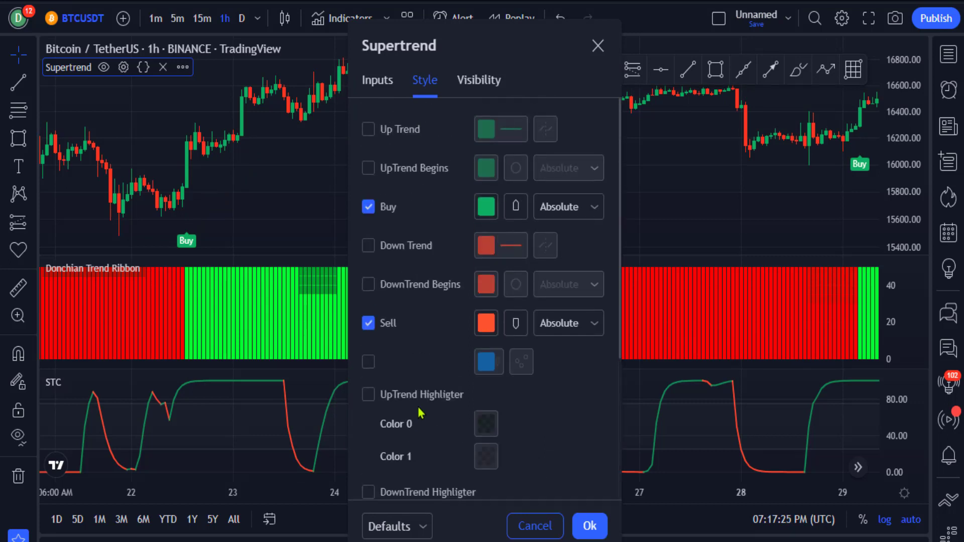
pyautogui.click(589, 525)
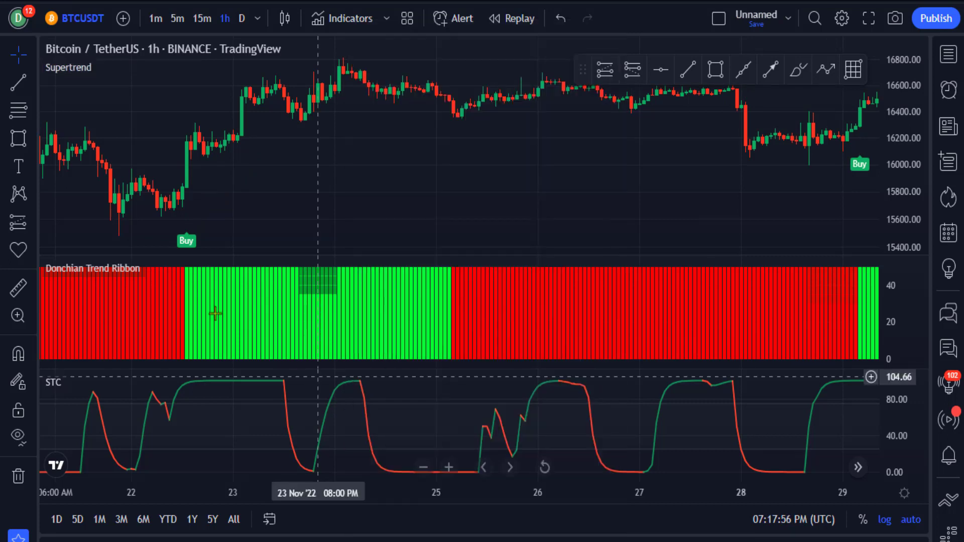
pyautogui.click(172, 267)
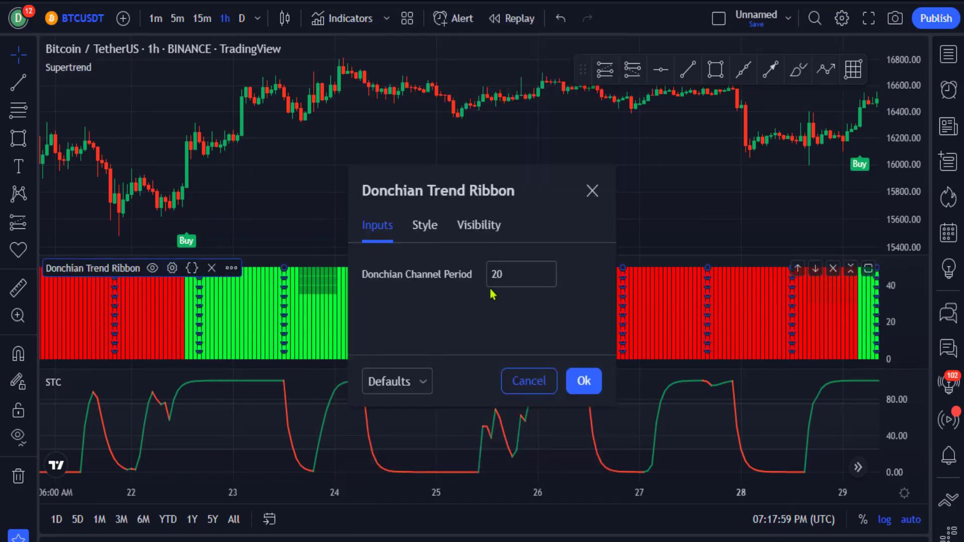
pyautogui.doubleClick(501, 277)
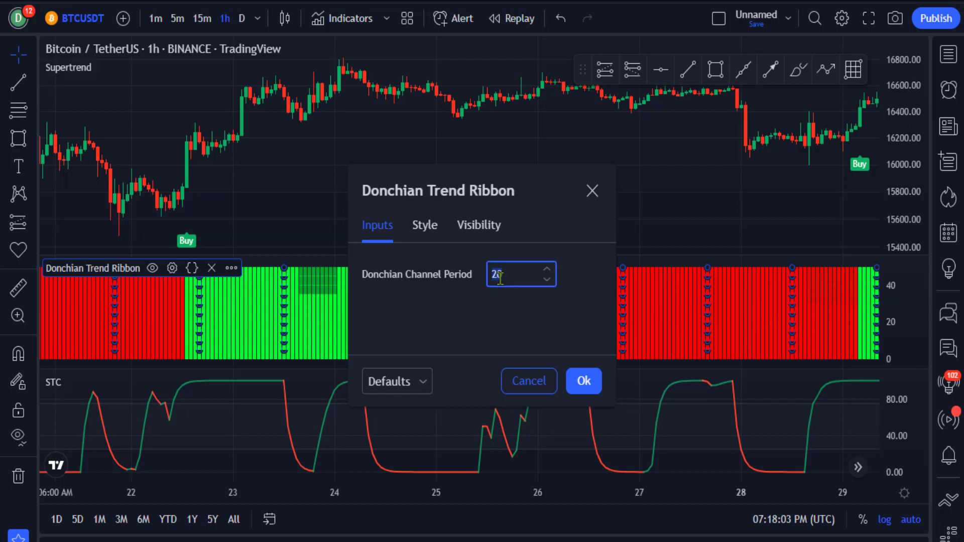
pyautogui.write('30')
pyautogui.click(424, 225)
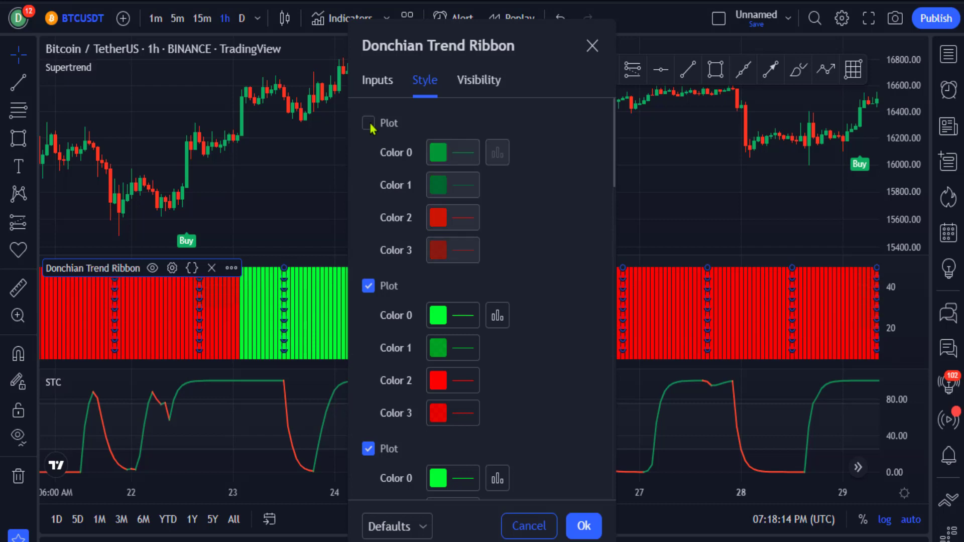
pyautogui.scroll(-3, 374, 327)
pyautogui.scroll(2, 369, 361)
pyautogui.scroll(-4, 386, 427)
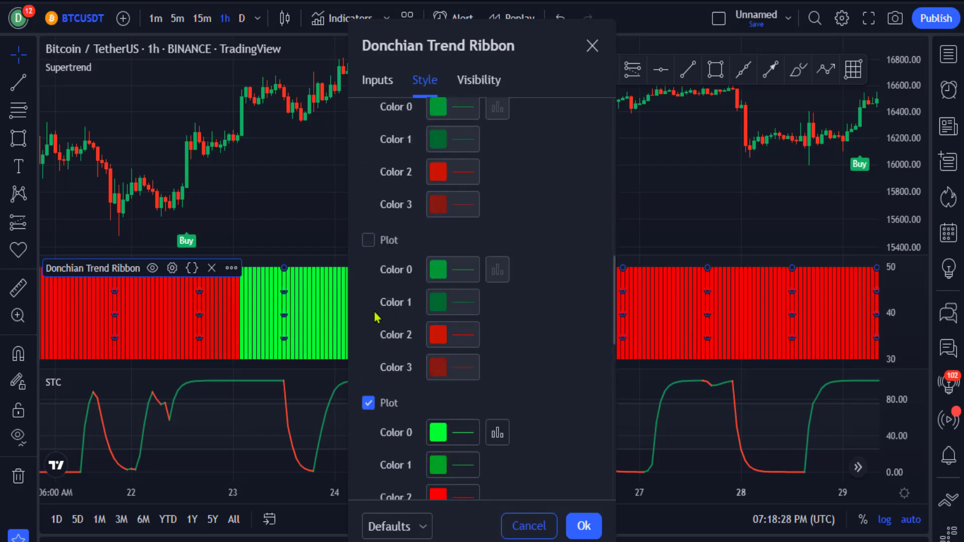
pyautogui.scroll(-4, 384, 351)
pyautogui.scroll(8, 502, 352)
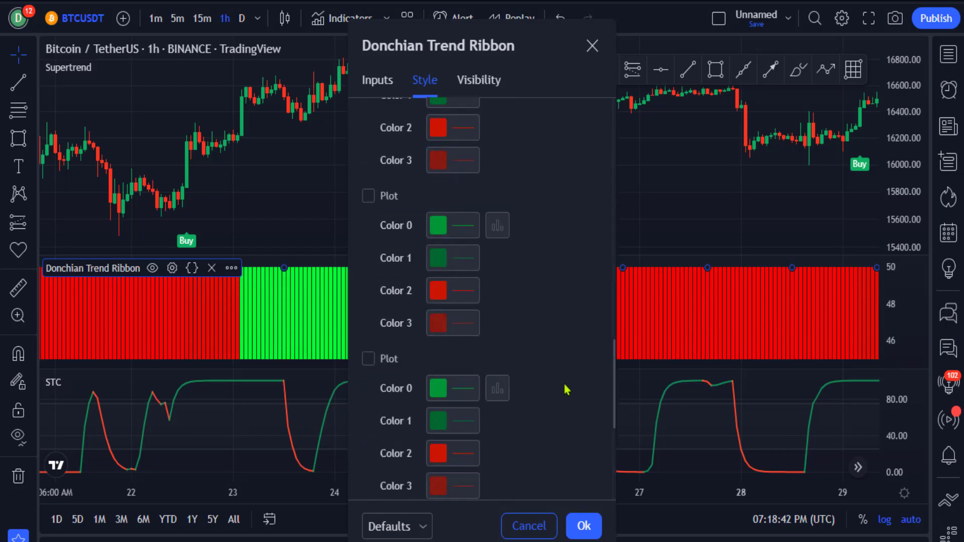
pyautogui.click(591, 532)
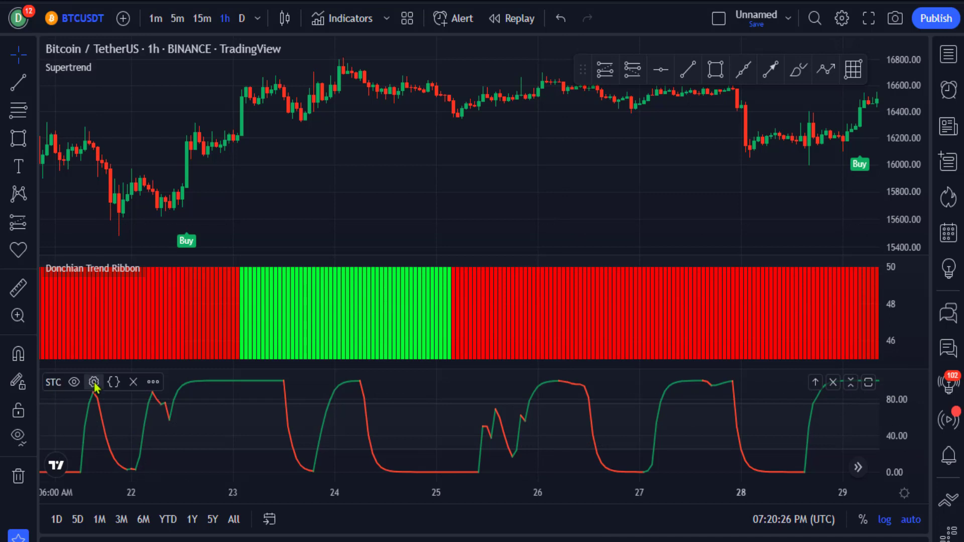
# Set STC Length 50, FastLength 30 and SlowLength 100.
pyautogui.click(94, 381)
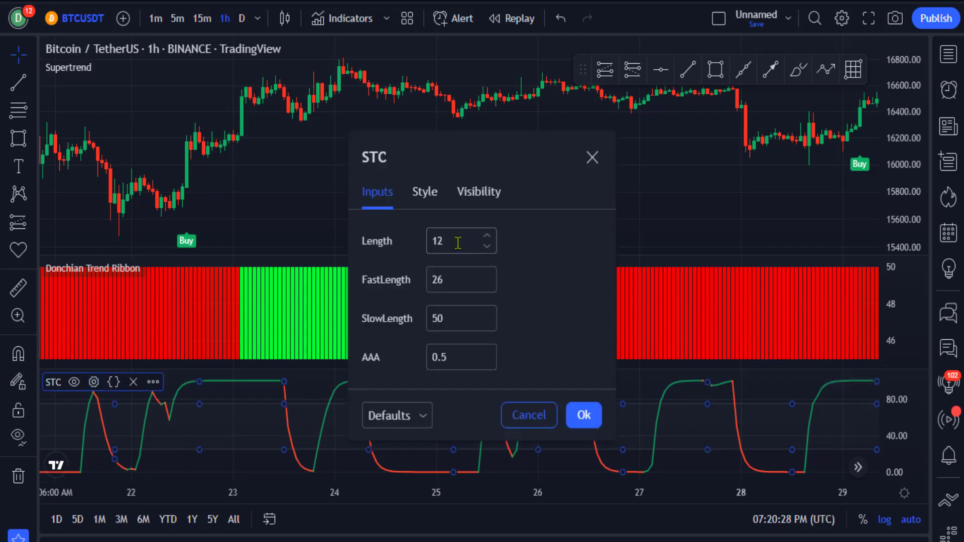
pyautogui.doubleClick(458, 243)
pyautogui.write('50')
pyautogui.press('Tab')
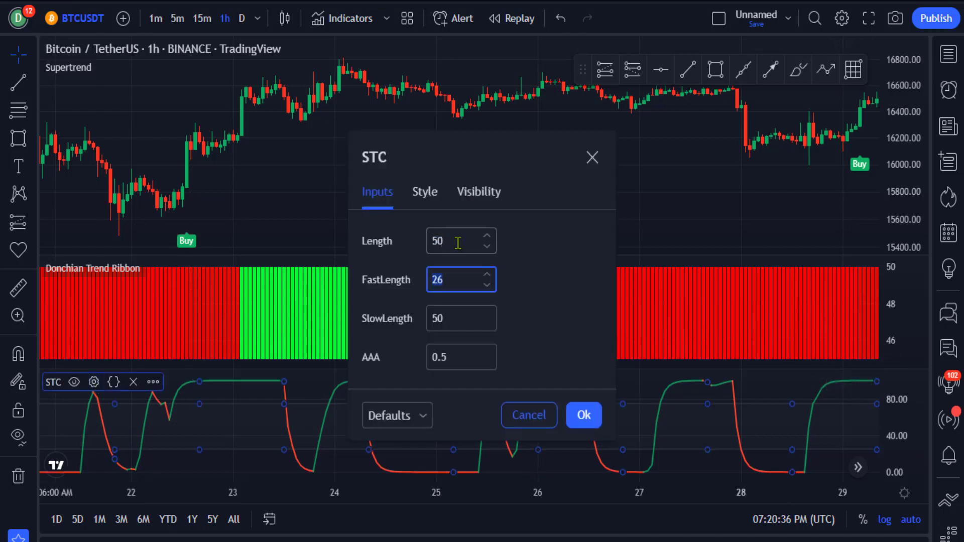
pyautogui.write('30')
pyautogui.press('Tab')
pyautogui.write('100')
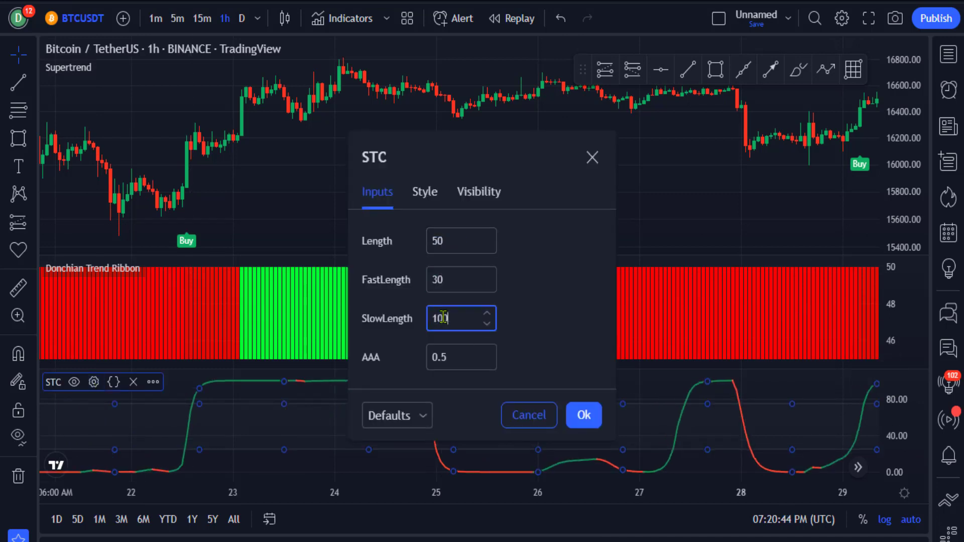
# Colour STC's plot lines green at 82% and red at 85% opacity, then confirm.
pyautogui.click(418, 192)
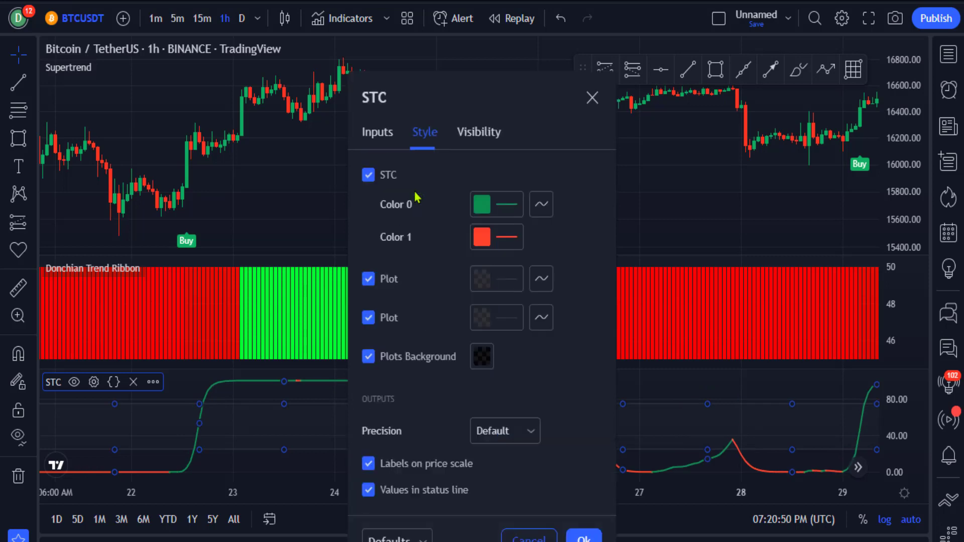
pyautogui.click(482, 280)
pyautogui.click(533, 318)
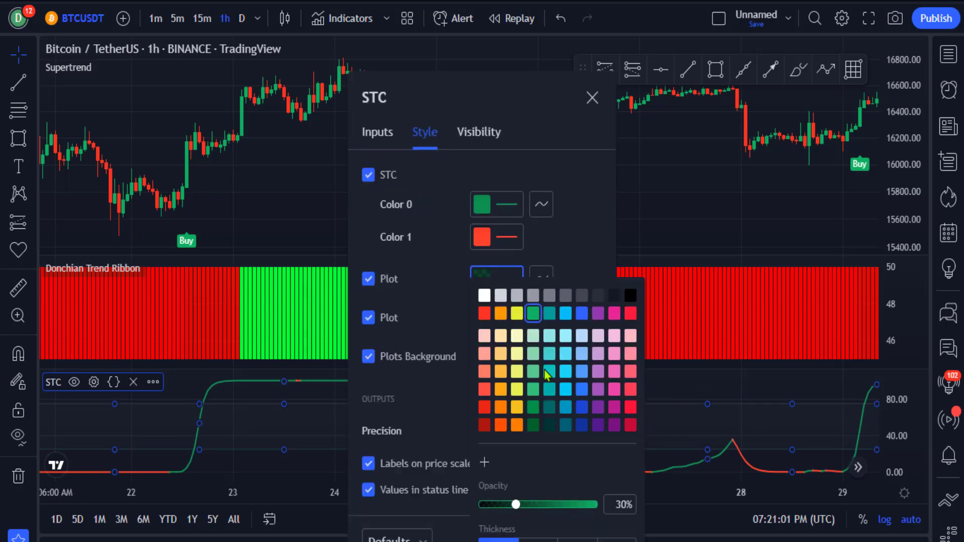
pyautogui.click(577, 505)
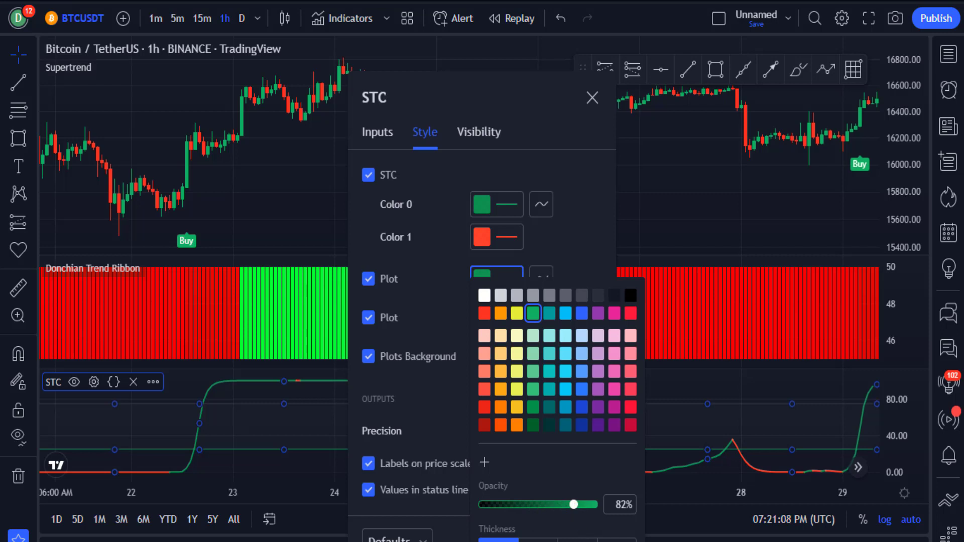
pyautogui.click(451, 299)
pyautogui.click(501, 279)
pyautogui.click(483, 314)
pyautogui.click(572, 505)
pyautogui.click(577, 504)
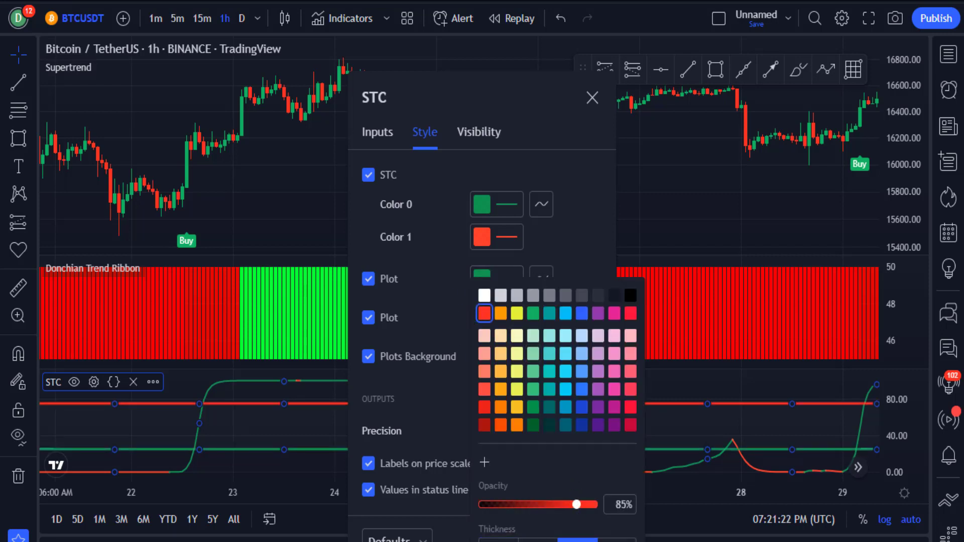
pyautogui.click(452, 398)
pyautogui.click(582, 537)
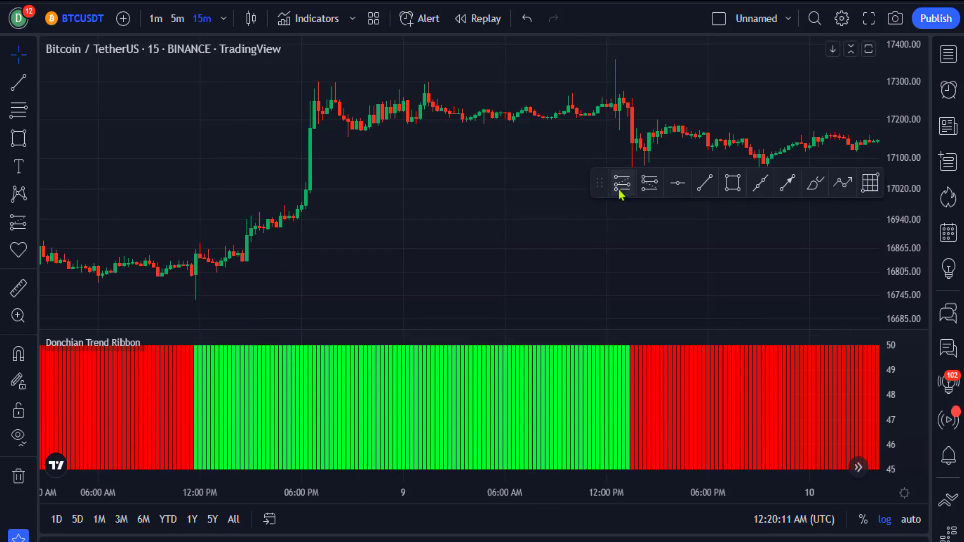
# Draw a test long position before the price breakout with its target near 16976.
pyautogui.click(621, 185)
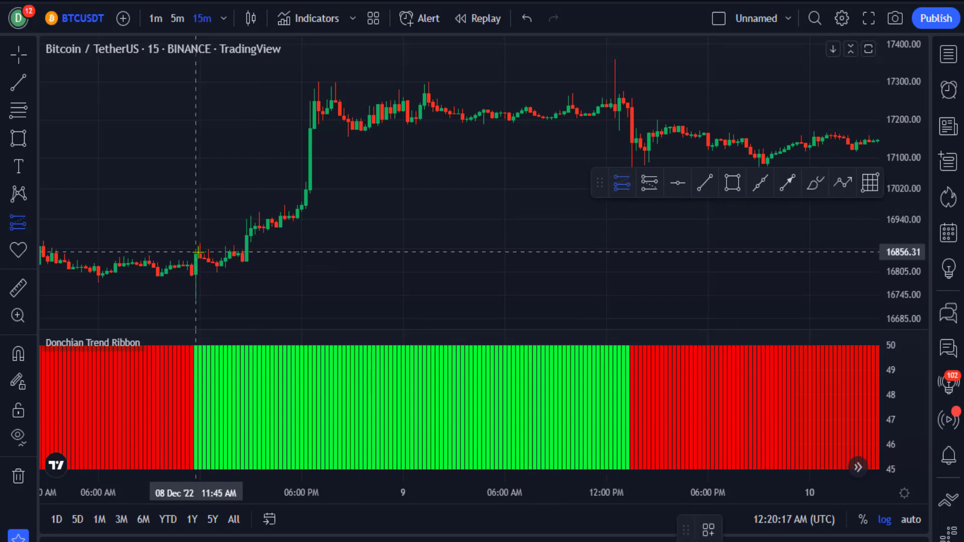
pyautogui.click(196, 251)
pyautogui.moveTo(196, 200)
pyautogui.mouseDown()
pyautogui.moveTo(196, 254)
pyautogui.moveTo(196, 111)
pyautogui.mouseUp()
pyautogui.click(387, 224)
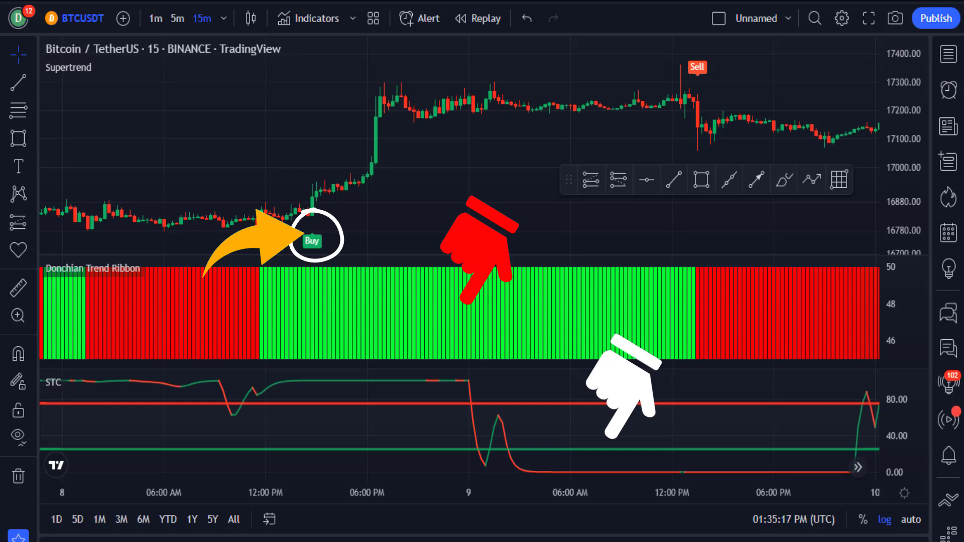
# Place a long position at the Bitcoin Buy candle with an enlarged target zone.
pyautogui.click(590, 180)
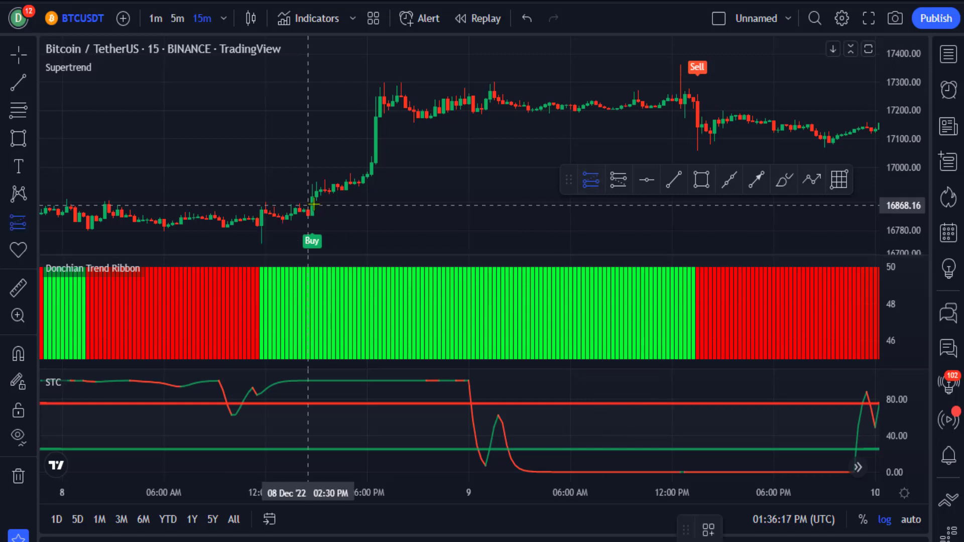
pyautogui.click(312, 195)
pyautogui.moveTo(312, 159); pyautogui.dragTo(313, 87)
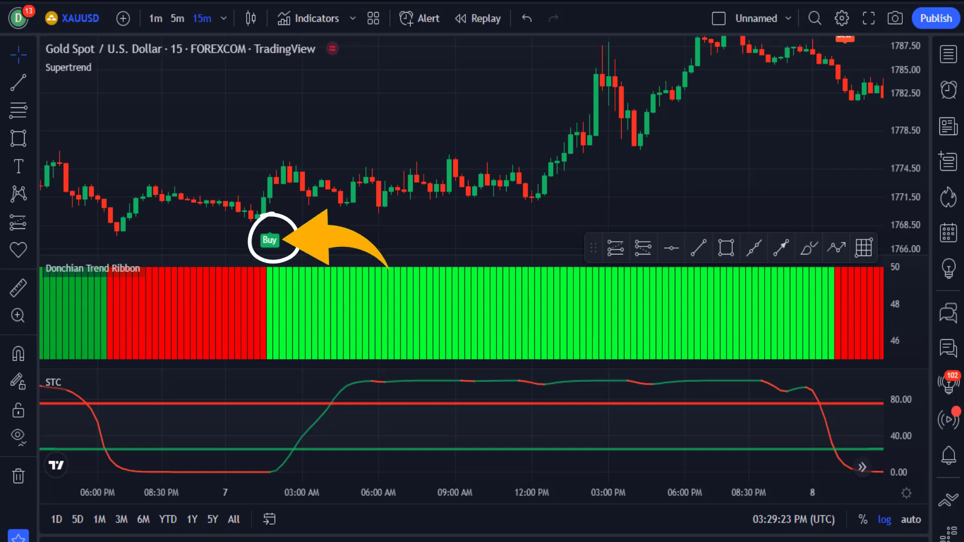
# Draw a long position at the gold Buy candle: stop 5.90, target 9.29, extended to 03:00 PM.
pyautogui.click(615, 248)
pyautogui.click(271, 203)
pyautogui.moveTo(269, 219); pyautogui.dragTo(270, 231)
pyautogui.moveTo(286, 132); pyautogui.dragTo(286, 88)
pyautogui.moveTo(398, 176); pyautogui.dragTo(602, 176)
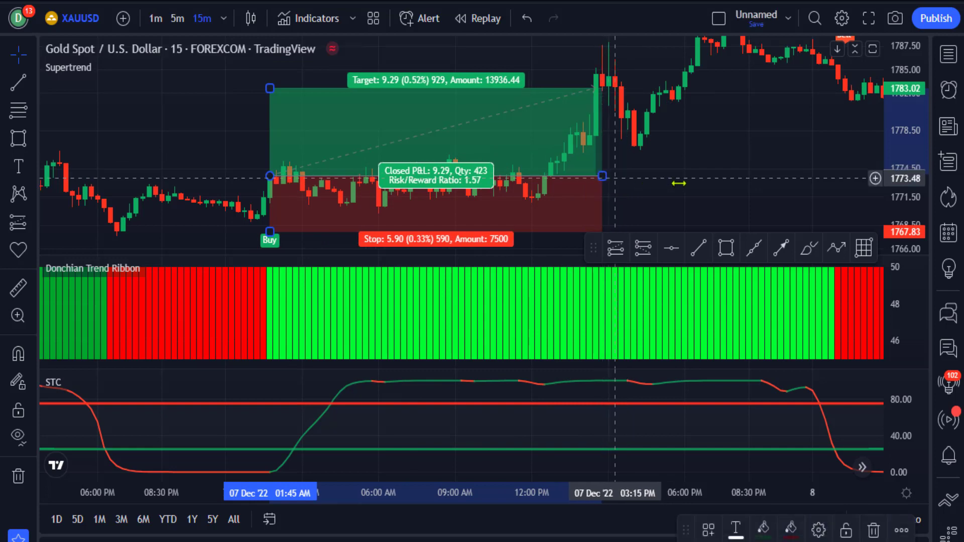
pyautogui.click(679, 183)
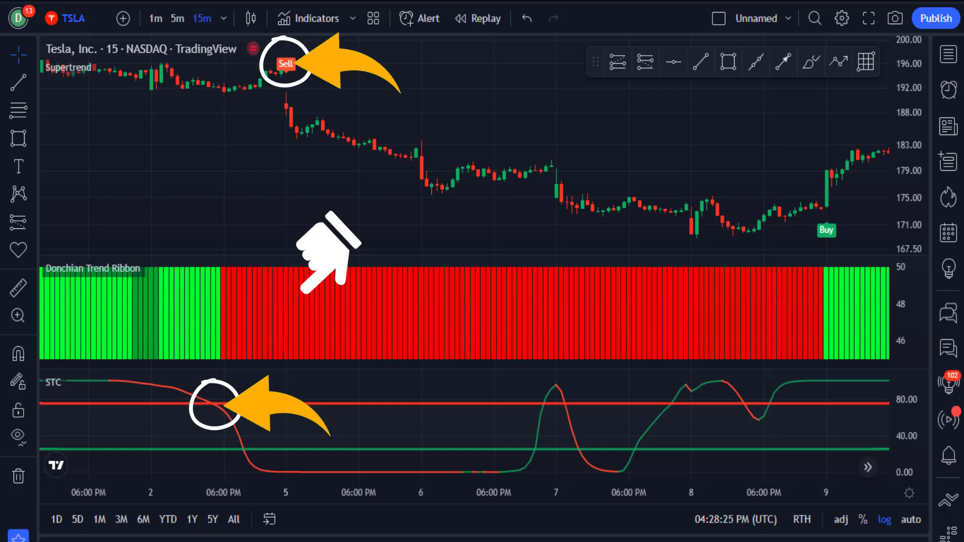
# Draw a short position at Tesla's Sell candle with stop 198.39 and target 173.20, widened right.
pyautogui.click(286, 109)
pyautogui.moveTo(287, 74); pyautogui.dragTo(287, 44)
pyautogui.moveTo(291, 146); pyautogui.dragTo(288, 210)
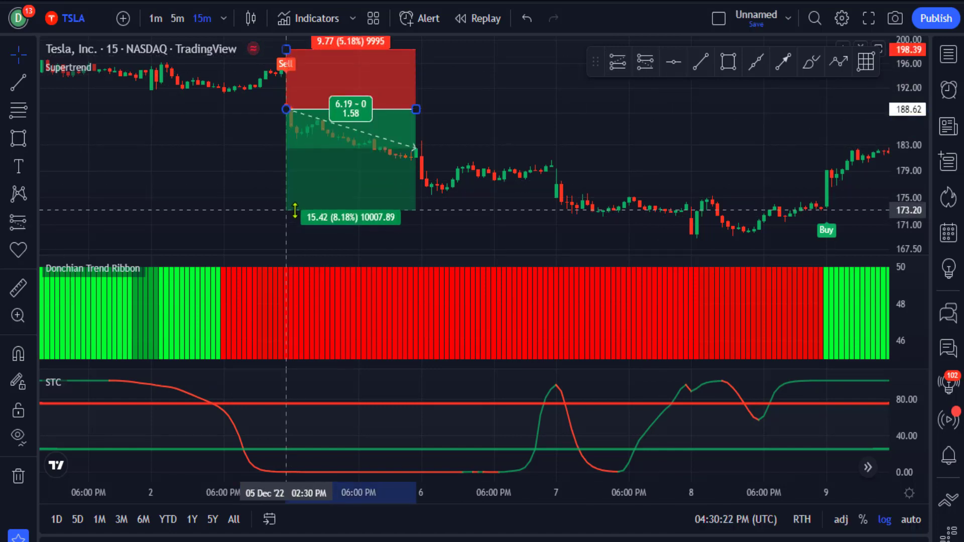
pyautogui.moveTo(416, 112); pyautogui.dragTo(577, 166)
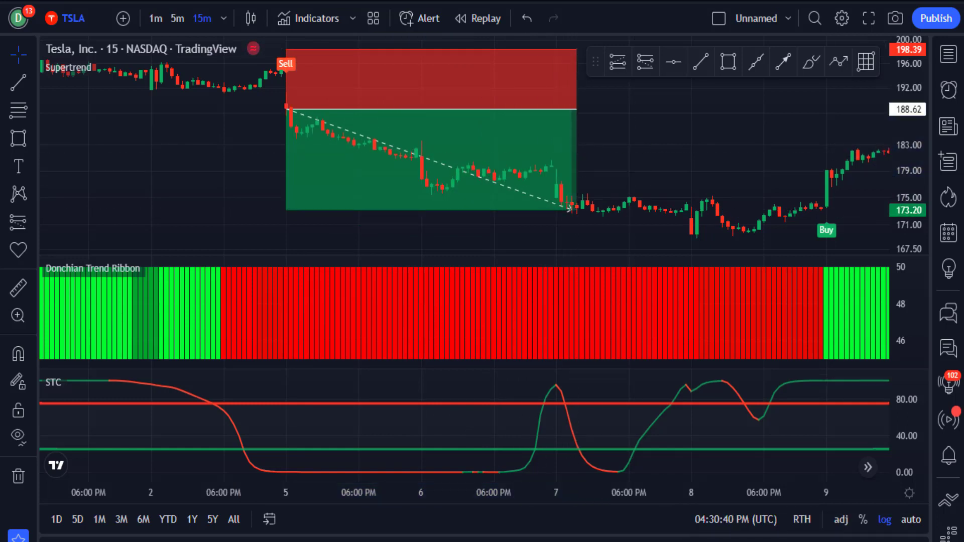